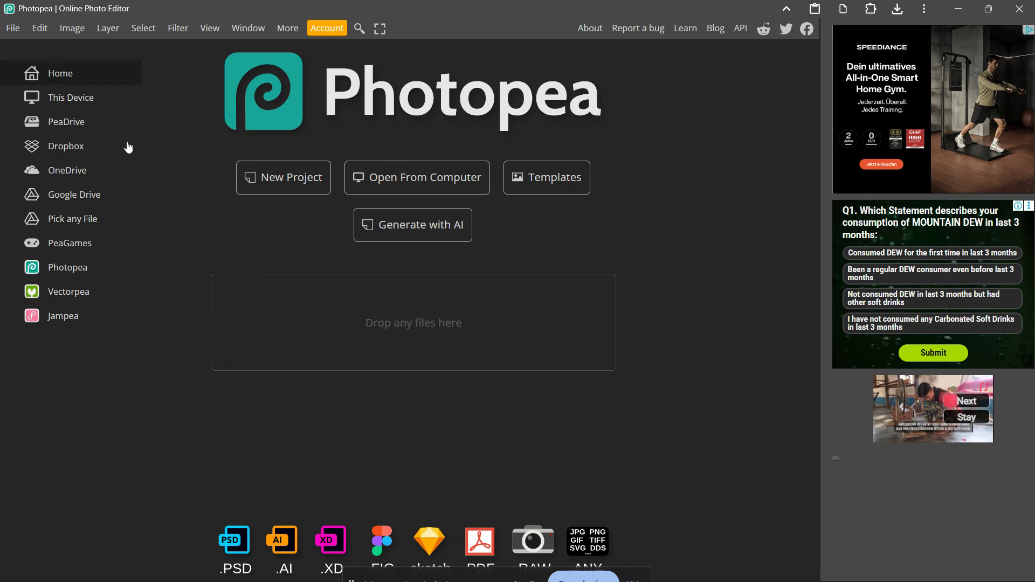
Step: Open the portrait photo muthia-ashifa-salsabella-NXEi84bhtq0-unsplash.jpg from the Pictures folder
left_click(12, 28)
left_click(29, 75)
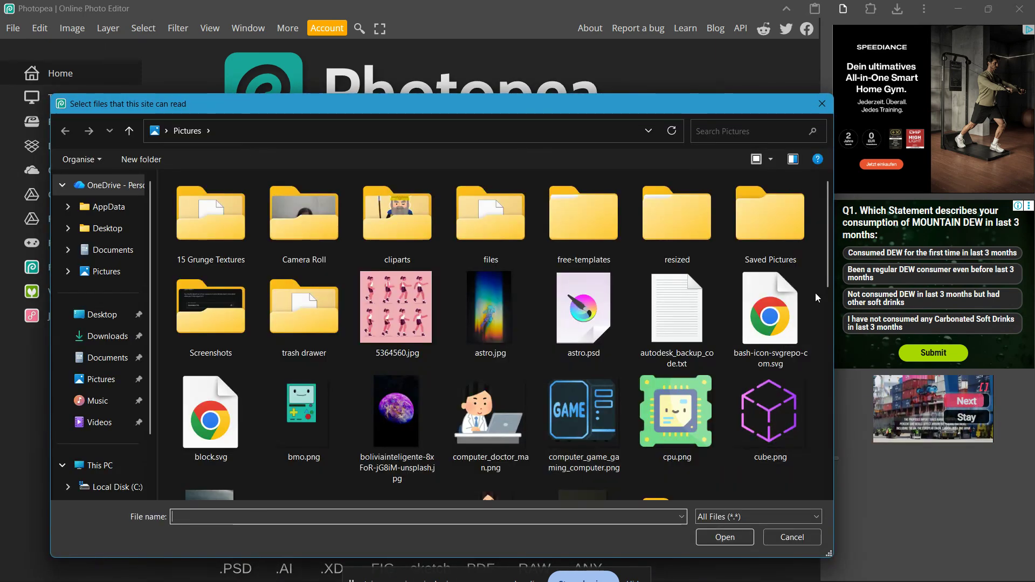
left_click_drag(826, 270, 835, 393)
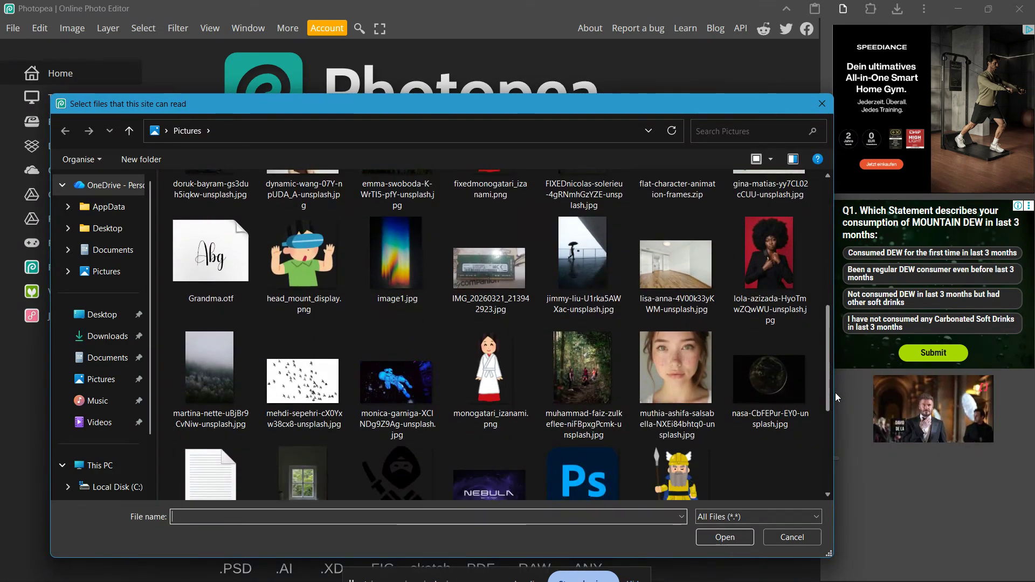
key("Escape")
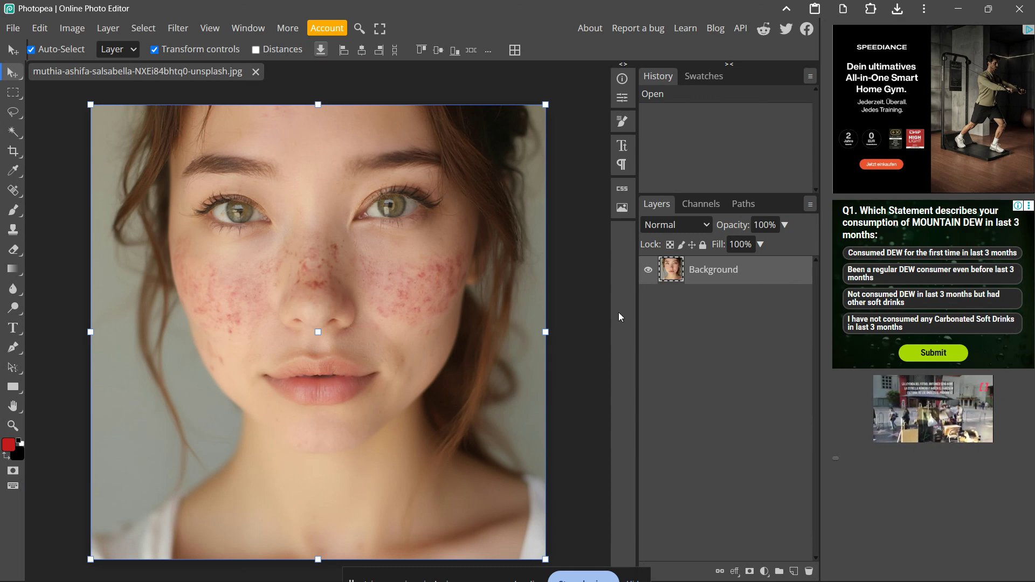
Step: Crop the portrait to its full-width upper part, cutting off everything below the nose
left_click(13, 151)
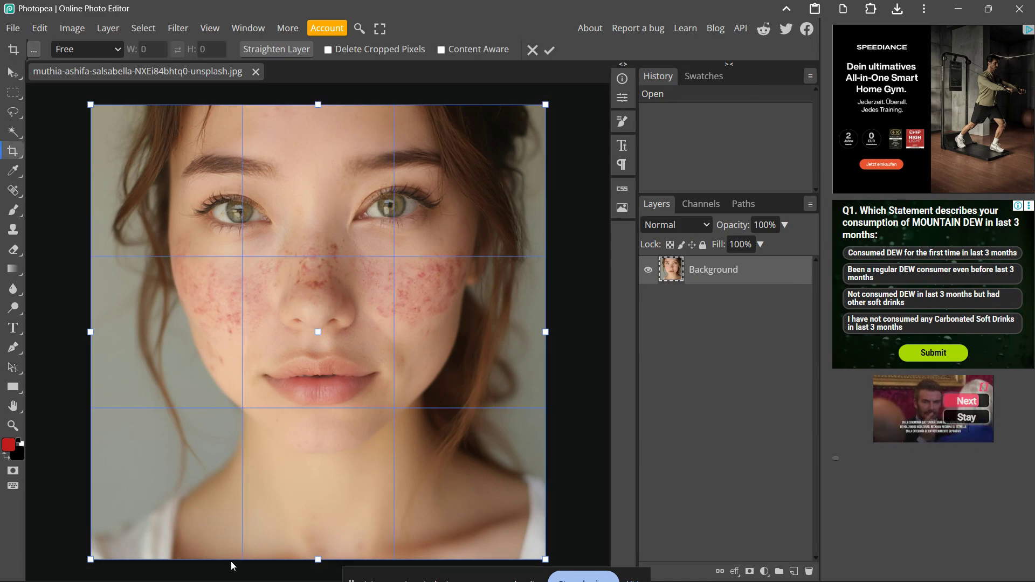
left_click_drag(322, 560, 376, 351)
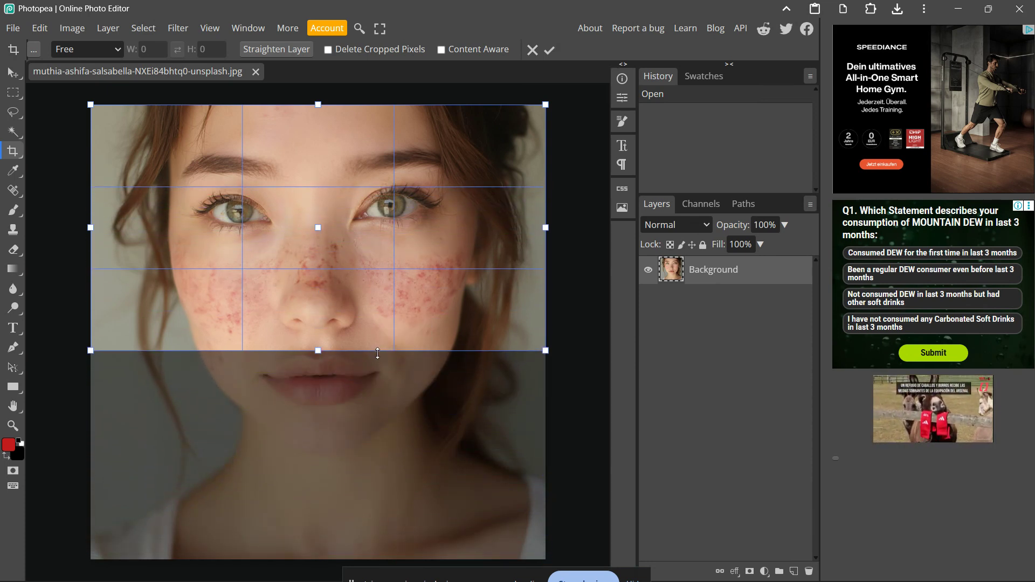
key("Return")
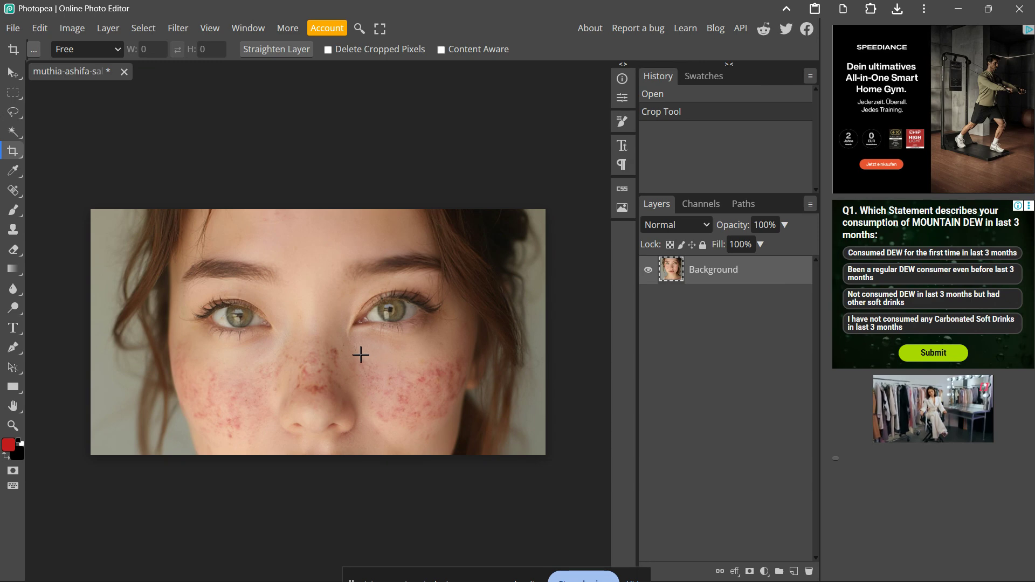
Step: Add a Curves adjustment layer and darken the image with an RGB curve point at input 159, output 143
left_click(765, 572)
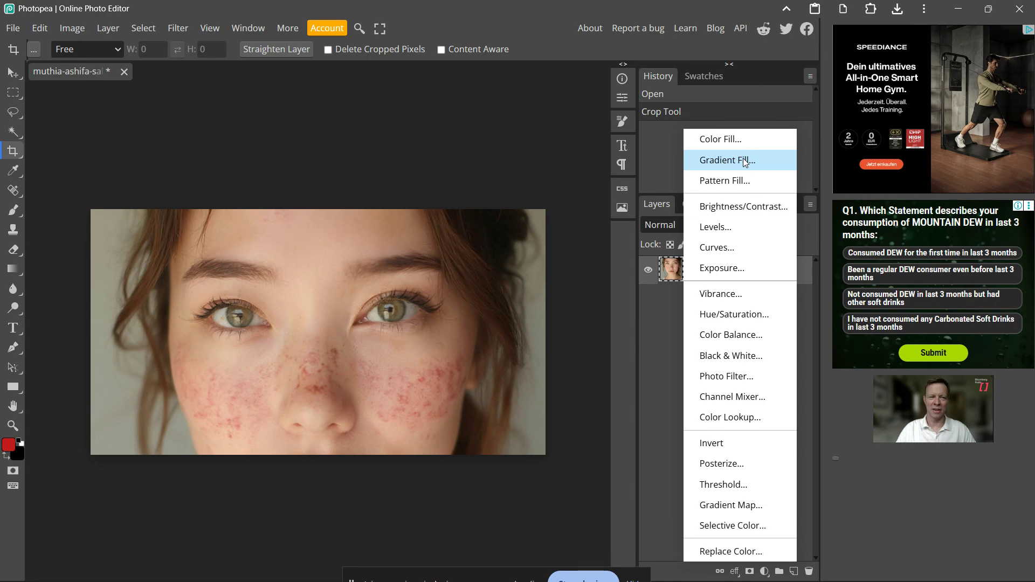
left_click(728, 244)
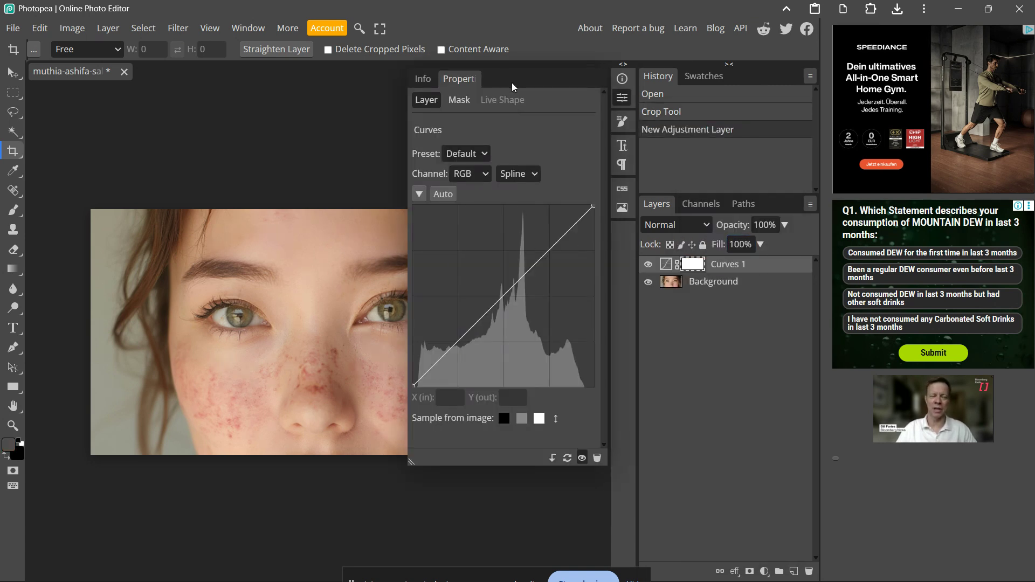
scroll(360, 239, "down", 2)
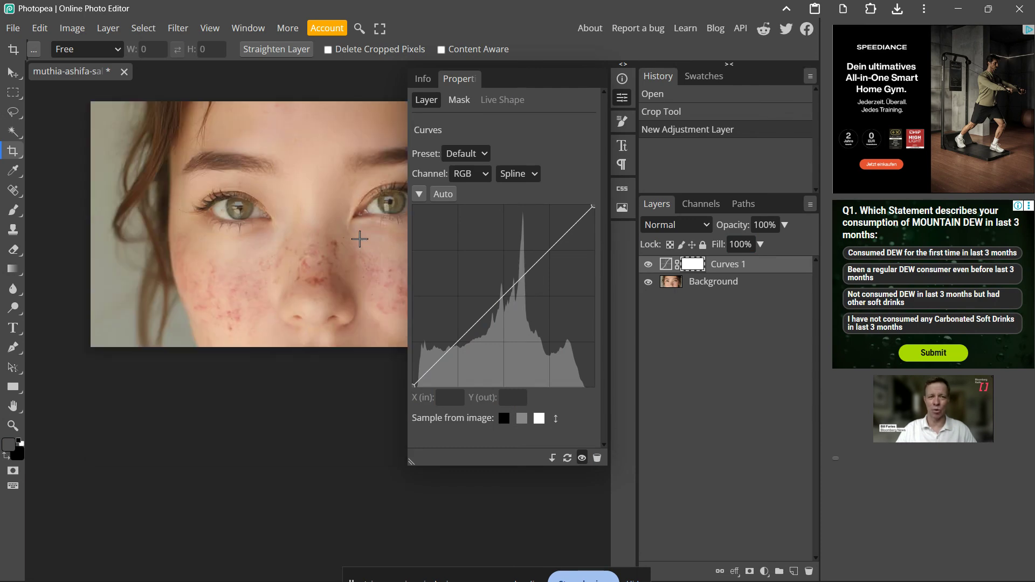
scroll(359, 238, "up", 2)
scroll(359, 239, "right", 2)
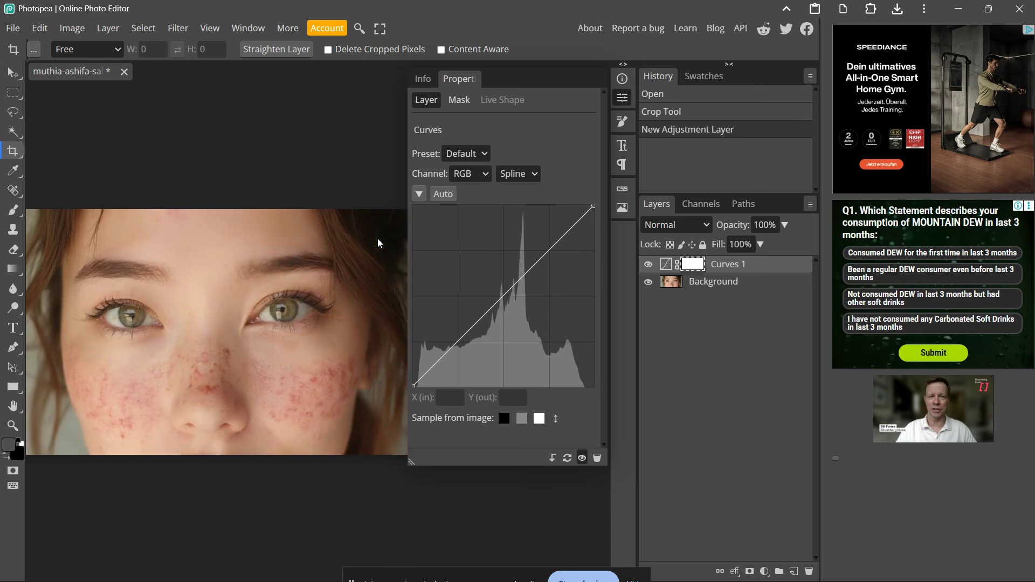
left_click(380, 243)
left_click_drag(576, 236, 526, 284)
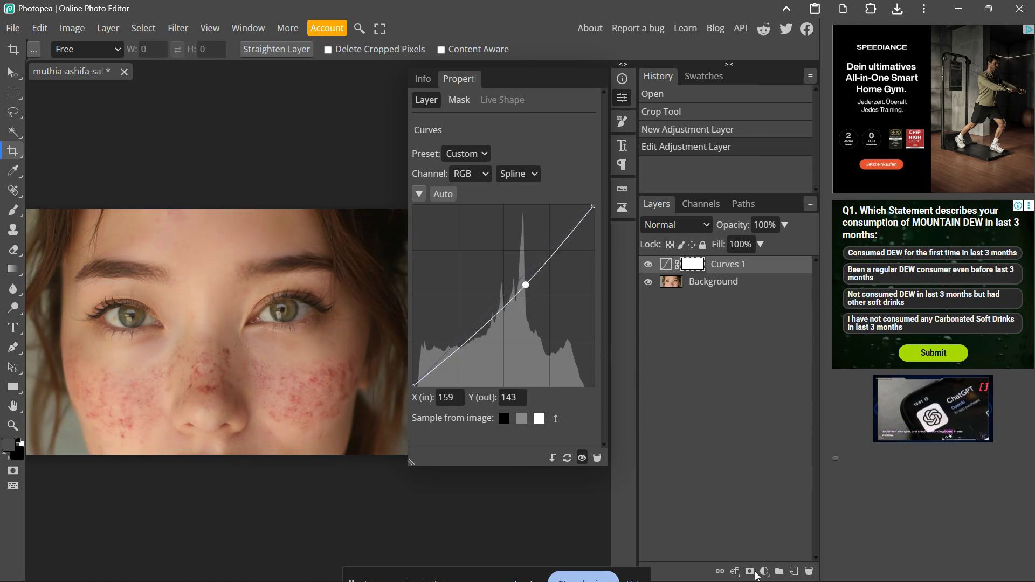
Step: Add a vector mask to the Curves layer and create a Hue/Saturation adjustment layer above it
left_click(751, 572)
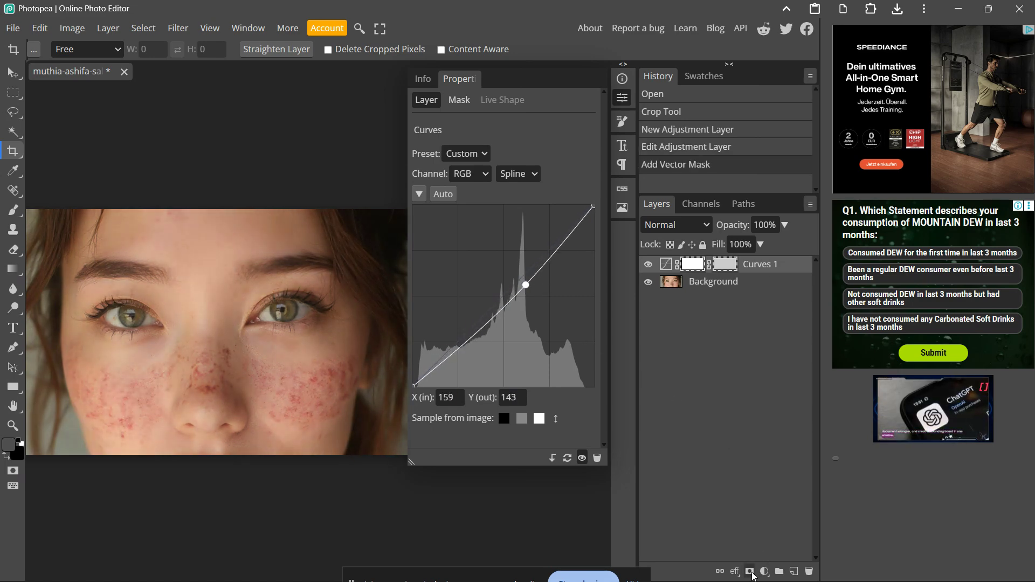
left_click(623, 102)
left_click(766, 571)
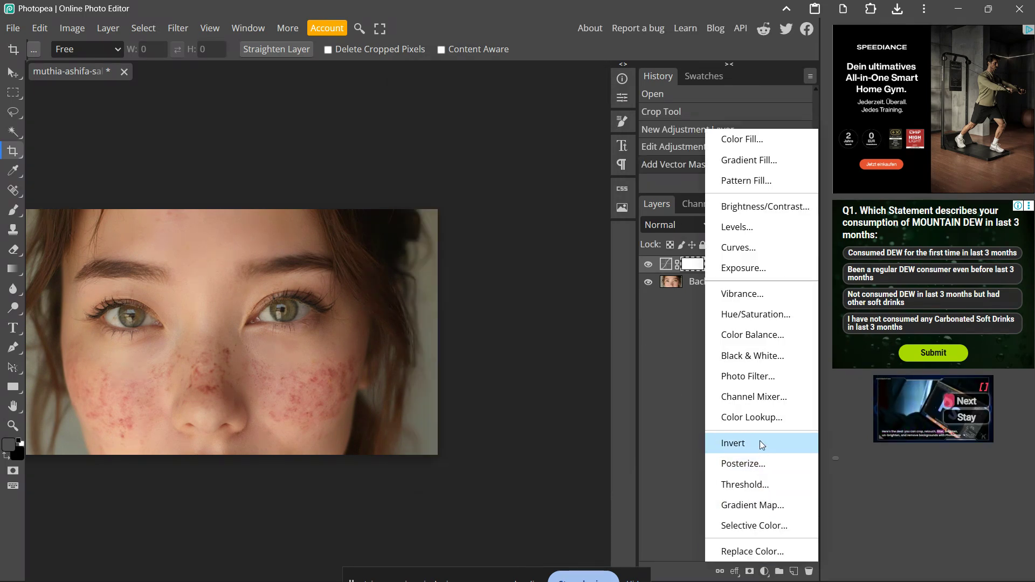
left_click(768, 314)
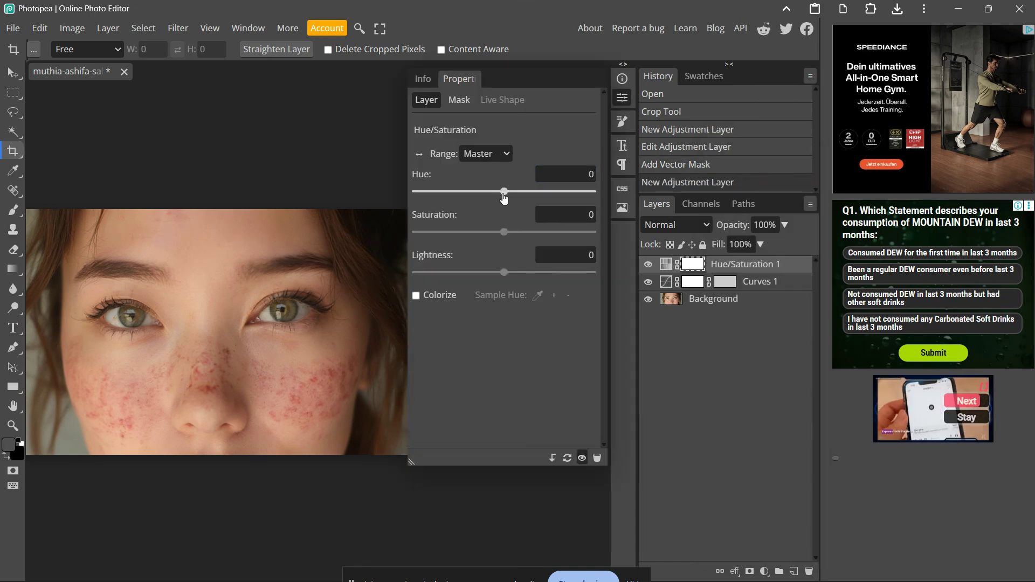
mouse_move(503, 192)
left_mouse_down()
mouse_move(522, 194)
mouse_move(495, 194)
left_mouse_up()
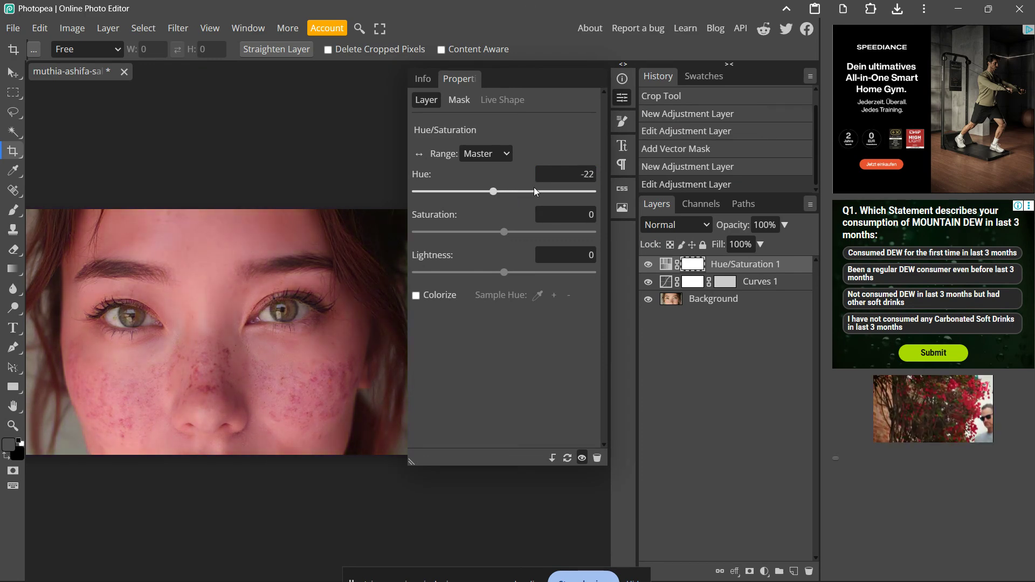
left_click(574, 168)
key("ctrl+z")
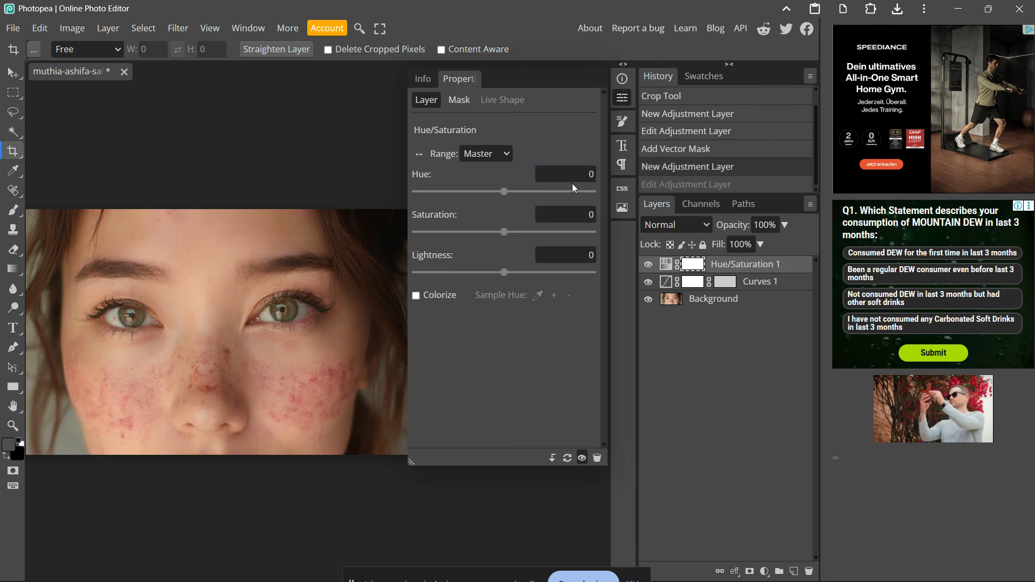
Step: Adjust the saturation of the Hue/Saturation layer slightly and switch to the Move tool
mouse_move(507, 238)
left_mouse_down()
mouse_move(523, 234)
mouse_move(504, 250)
left_mouse_up()
left_click(621, 100)
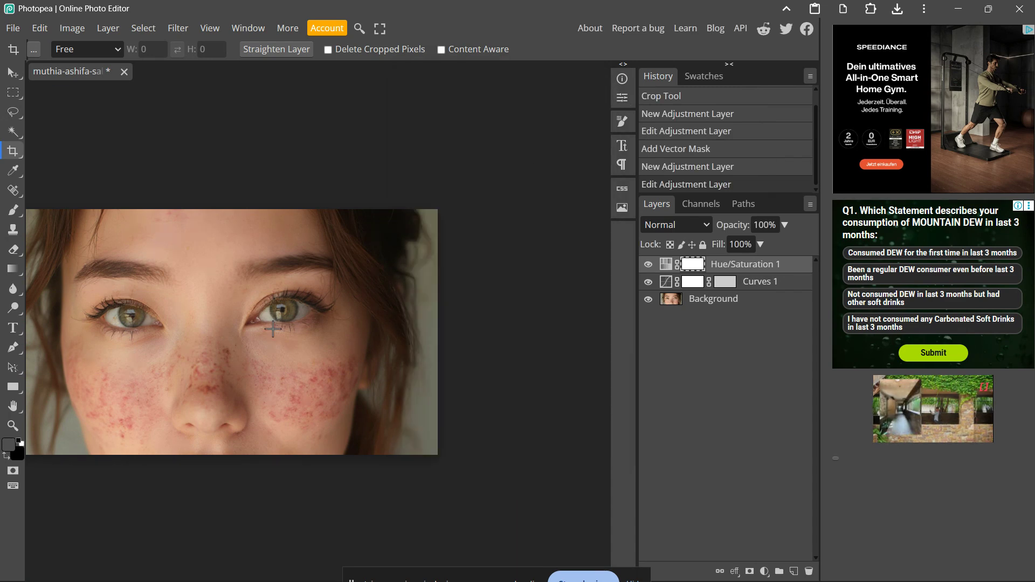
left_click(283, 389)
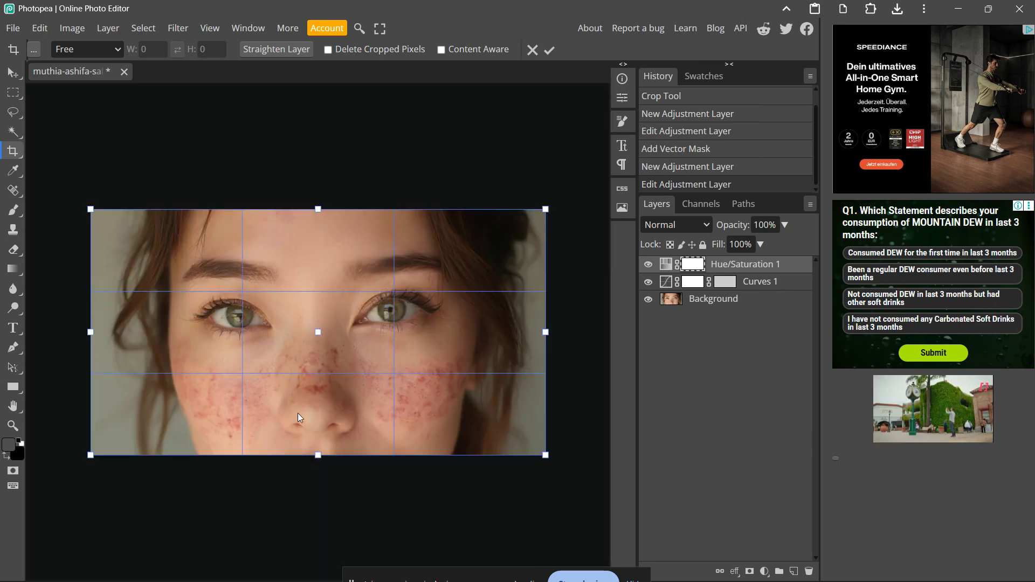
key("v")
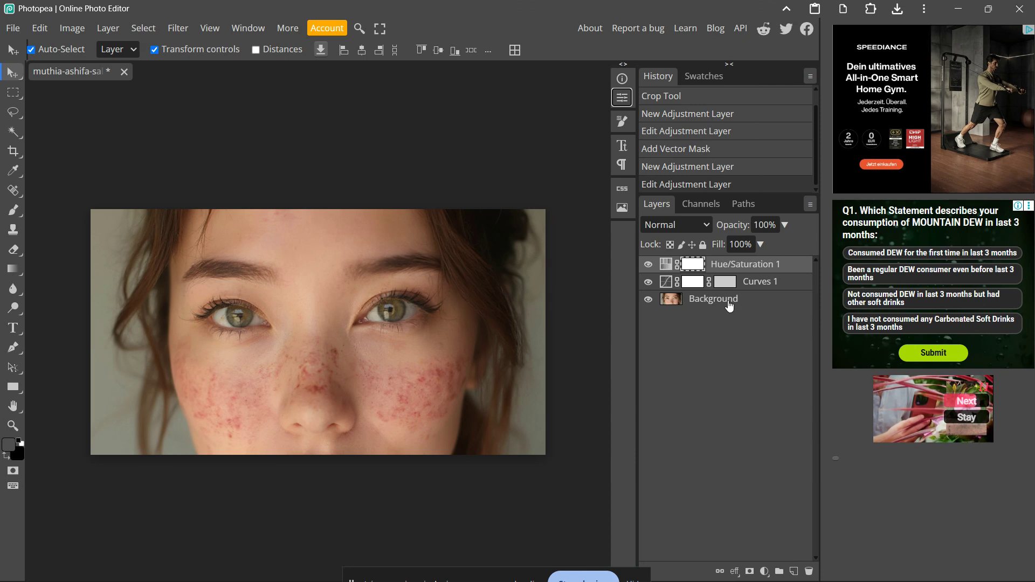
Step: Retouch the blemishes on one cheek and the nose of the Background layer using the Spot Healing Brush at size 150
left_click(724, 306)
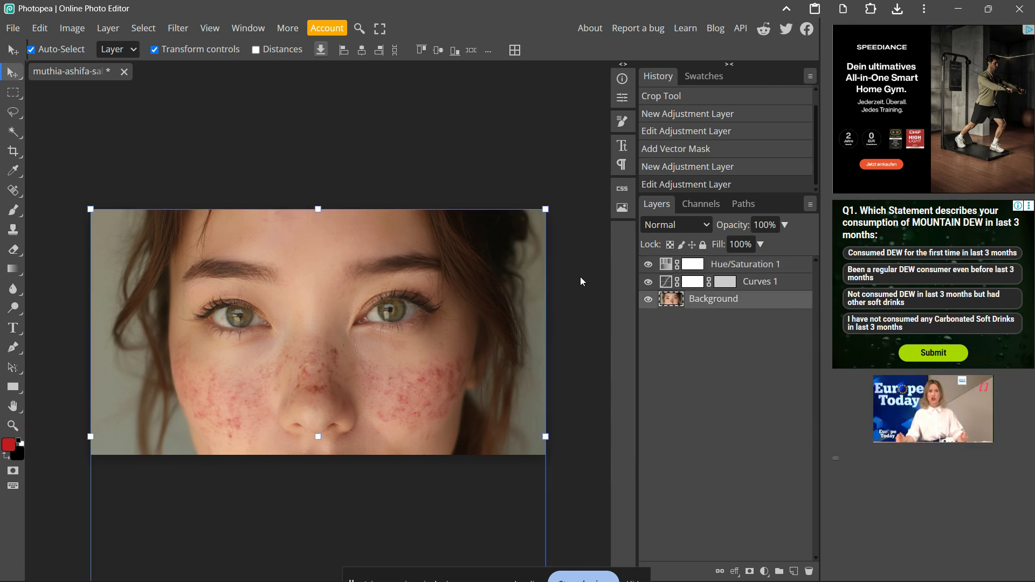
left_click(13, 190)
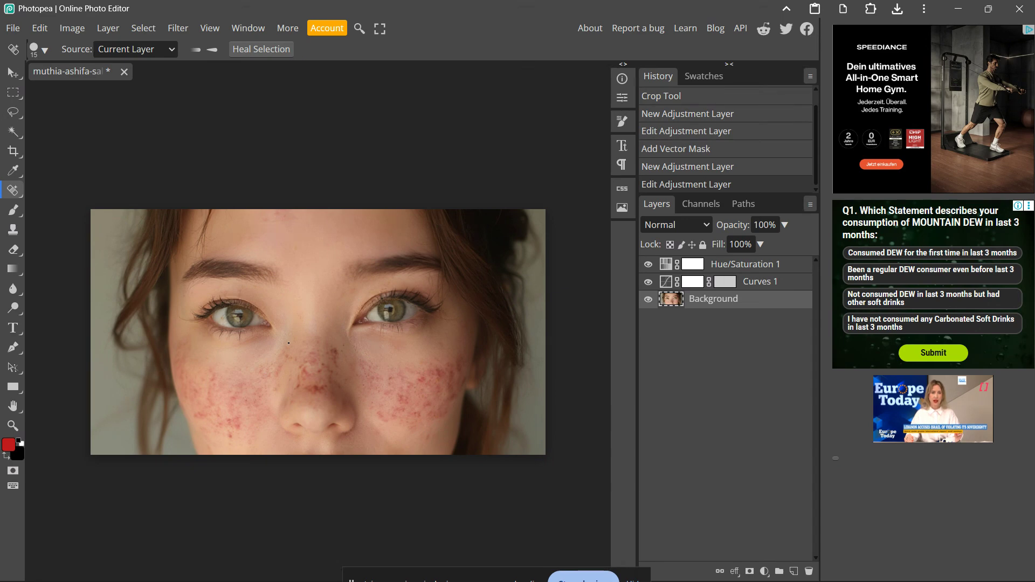
key("]")
key("]")
key("]")
key("]")
key("]")
key("]")
key("]")
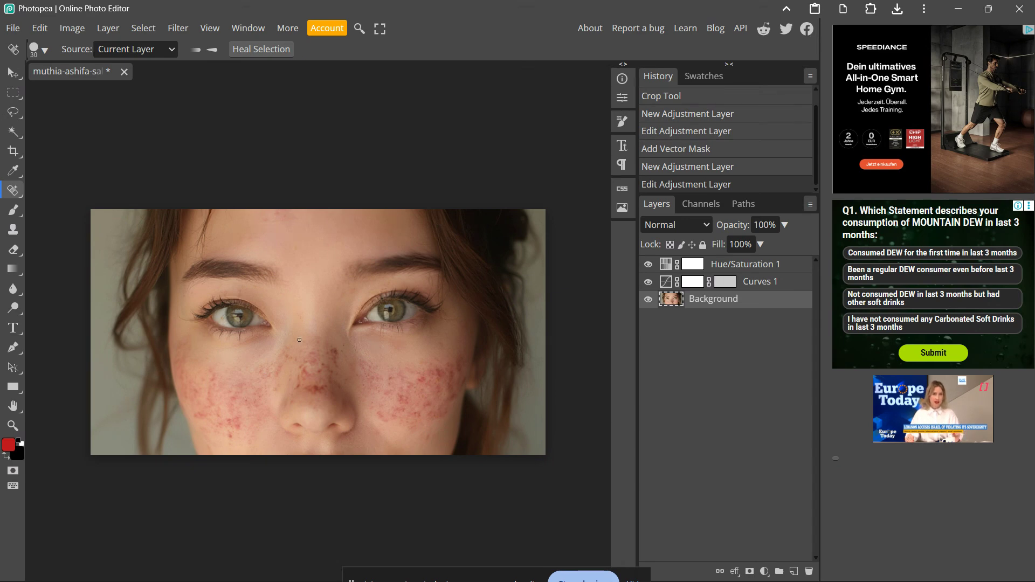
key("]")
key("]")
key("]")
key("]")
key("]")
key("]")
key("]")
key("]")
key("]")
key("]")
key("]")
key("]")
key("]")
key("]")
key("]")
key("]")
key("]")
key("]")
key("]")
key("]")
key("[")
key("[")
key("[")
key("[")
key("[")
key("[")
key("[")
key("[")
key("[")
key("[")
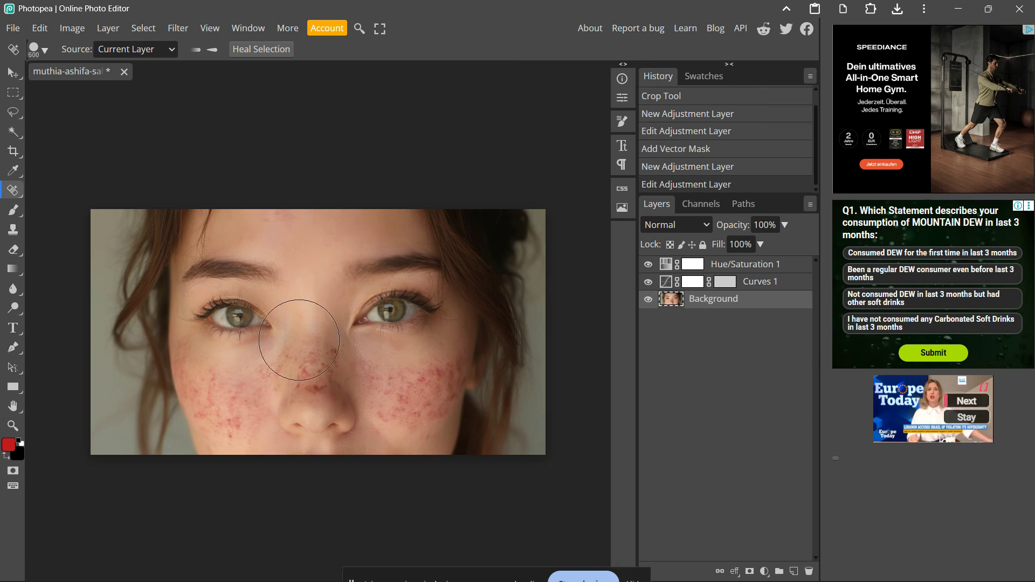
key("[")
key("[")
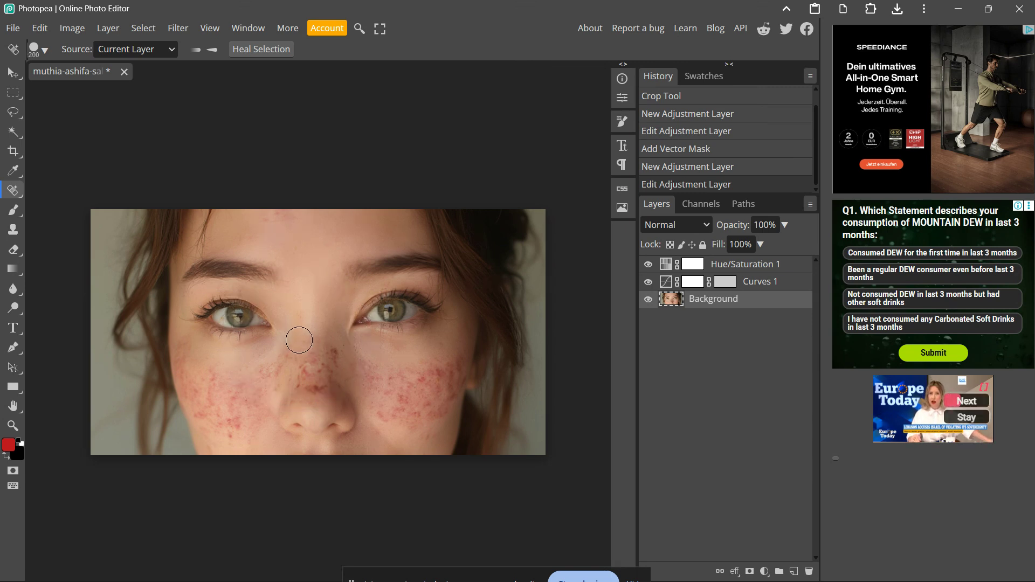
key("[")
key("[")
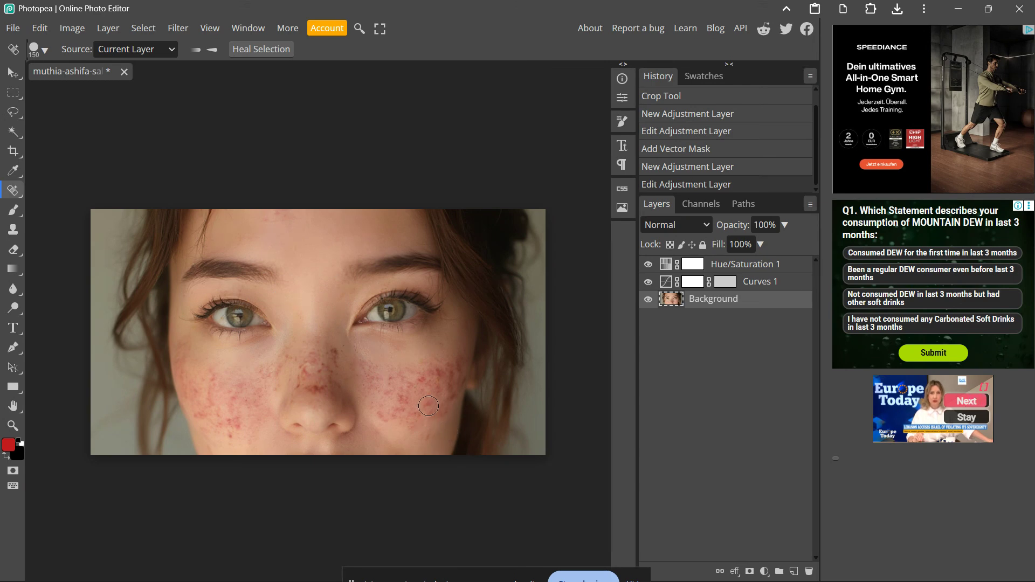
left_click_drag(428, 404, 428, 404)
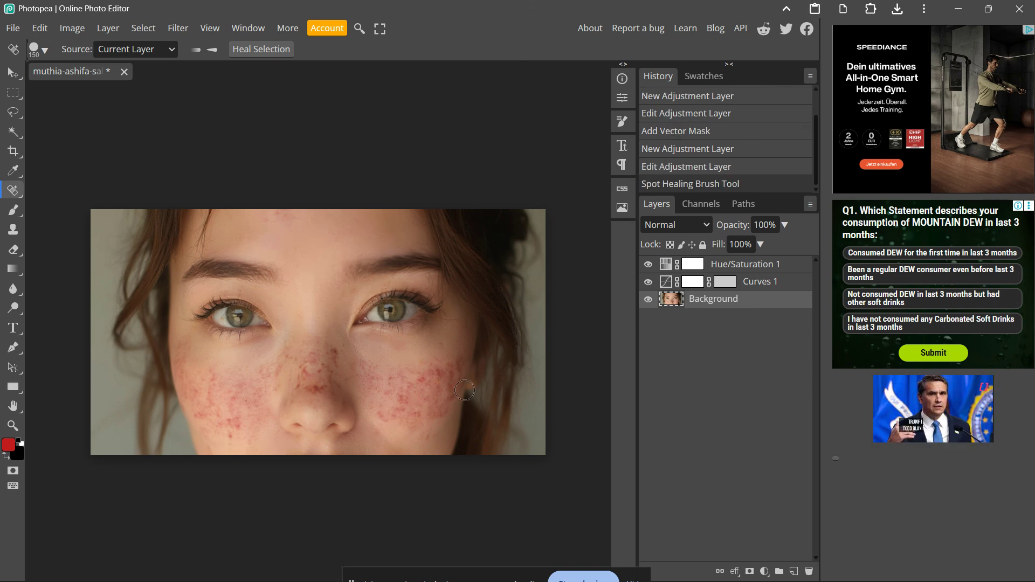
mouse_move(410, 423)
left_mouse_down()
mouse_move(447, 403)
mouse_move(428, 419)
mouse_move(381, 419)
left_mouse_up()
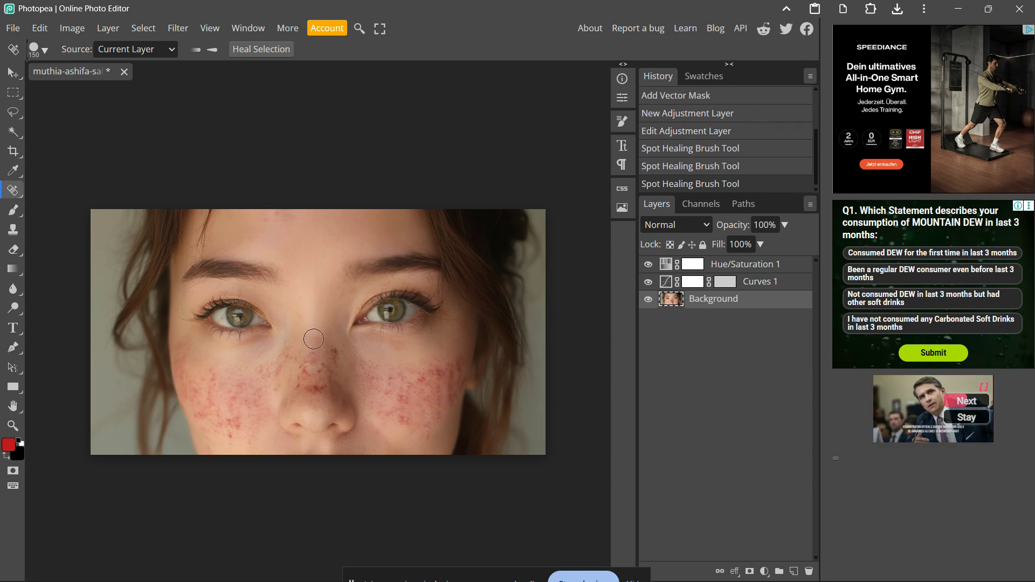
mouse_move(314, 339)
left_mouse_down()
mouse_move(298, 387)
mouse_move(308, 398)
mouse_move(321, 390)
mouse_move(318, 347)
mouse_move(328, 364)
left_mouse_up()
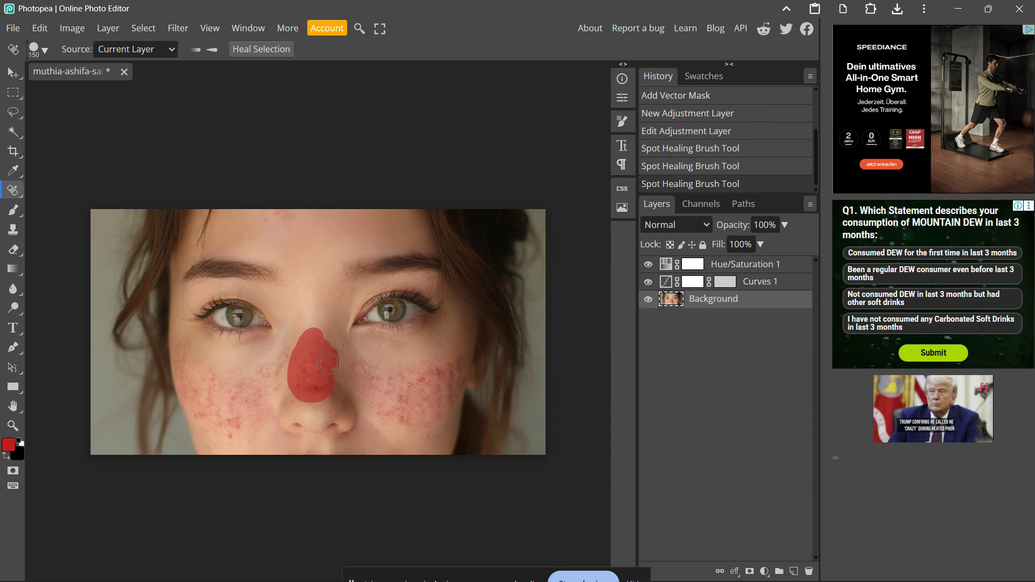
left_click_drag(328, 364, 329, 364)
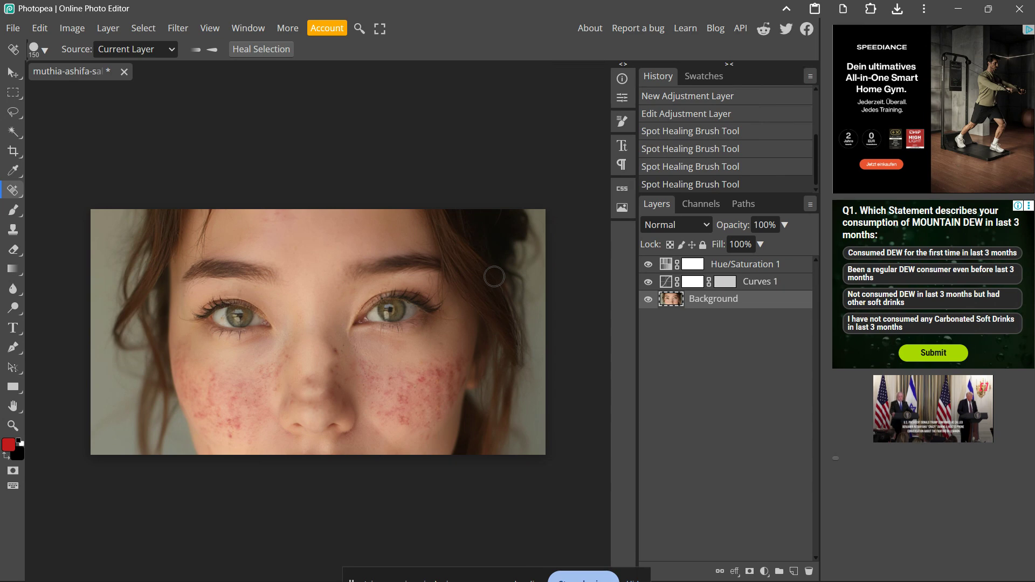
Step: Add an empty layer above the Background and place the text "HUMan" between the eyebrows
left_click(795, 569)
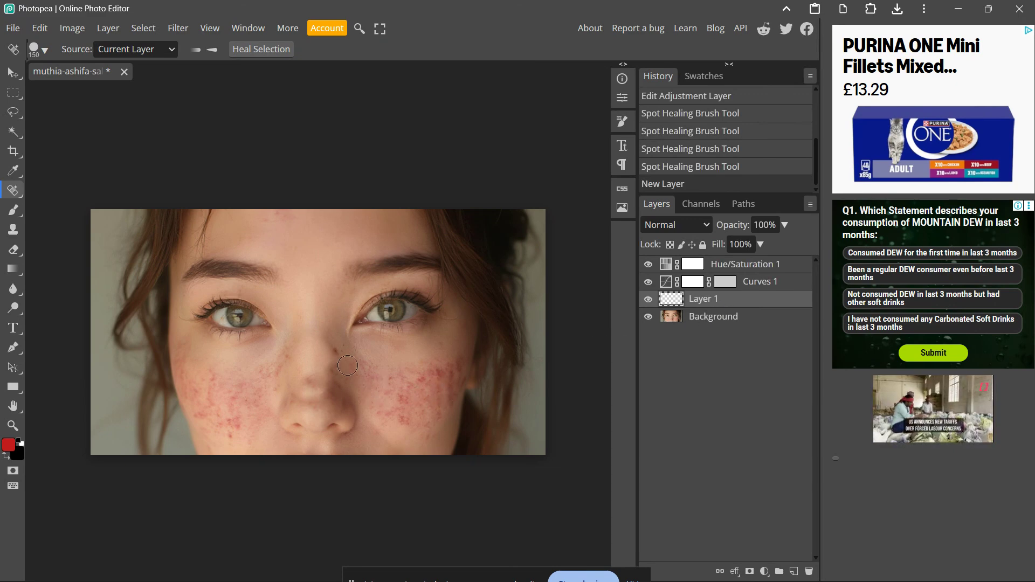
left_click(14, 328)
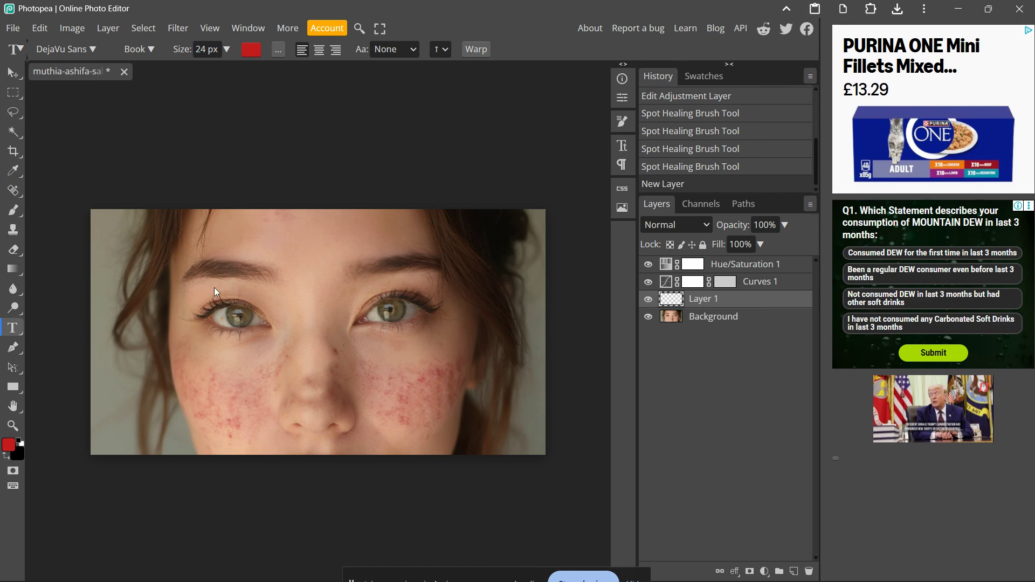
left_click(266, 280)
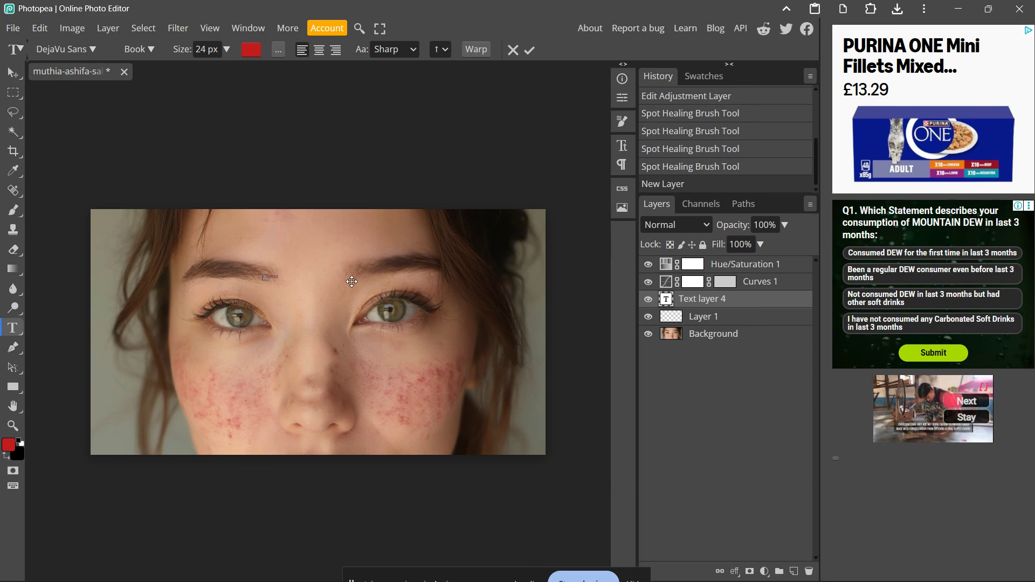
Step: Set the font size of the whole "HUMan" text to 150 px
key("ctrl+a")
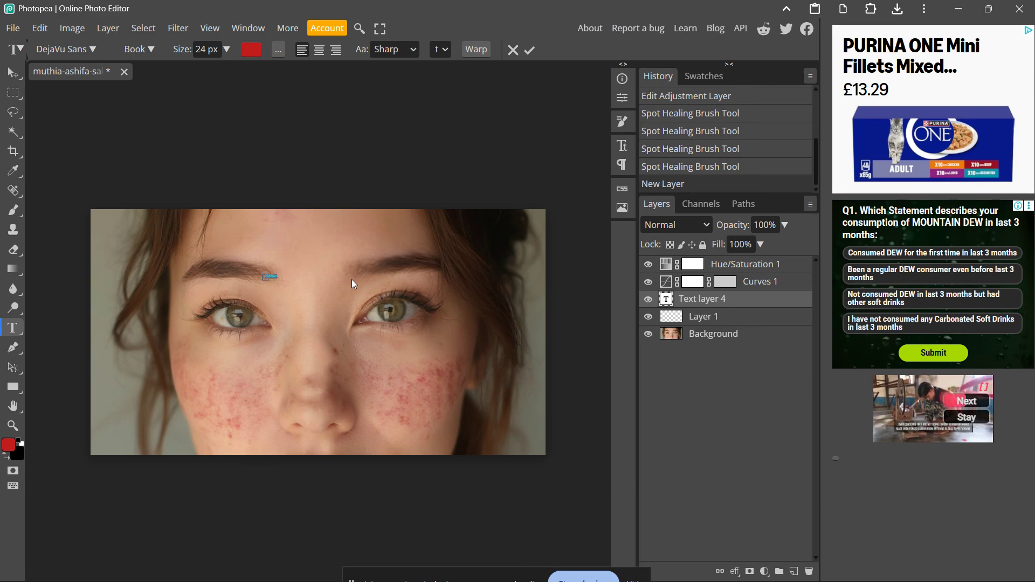
left_click(197, 47)
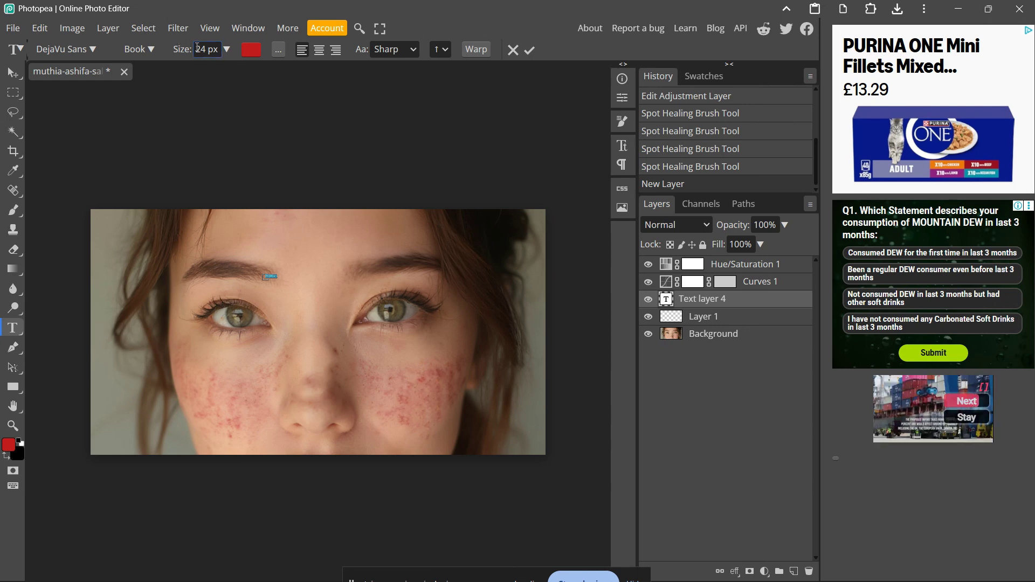
left_click(226, 49)
left_click(224, 69)
left_click_drag(224, 70, 232, 70)
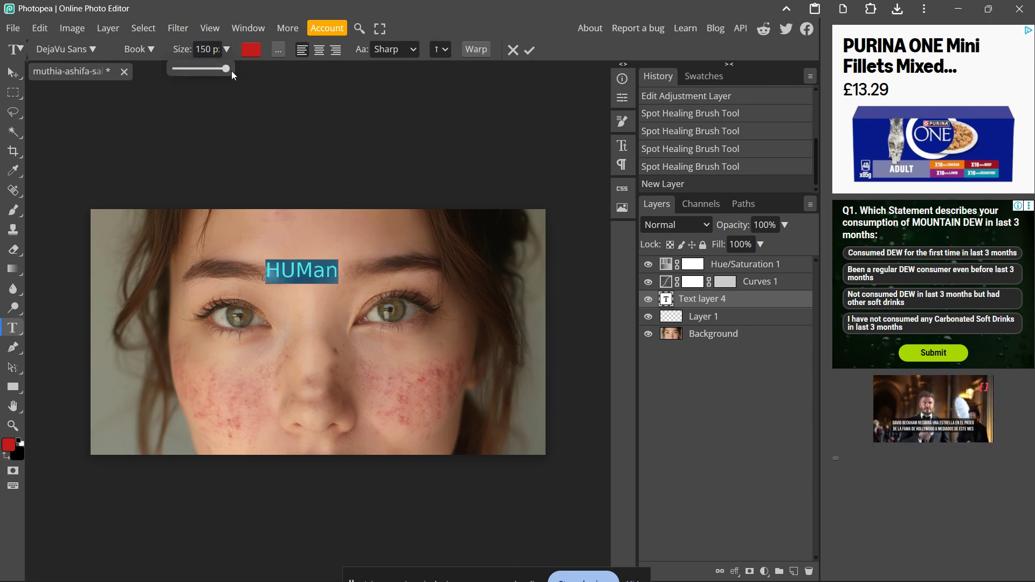
Step: Replace the lowercase "an" in the text with "AN" so the word reads "HUMAN"
left_click(327, 271)
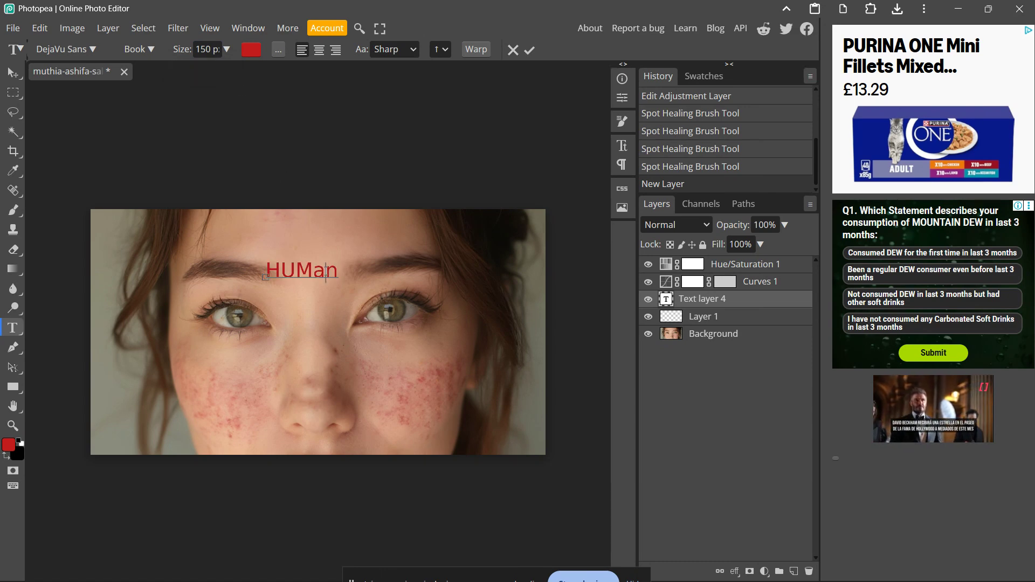
left_click_drag(336, 273, 315, 272)
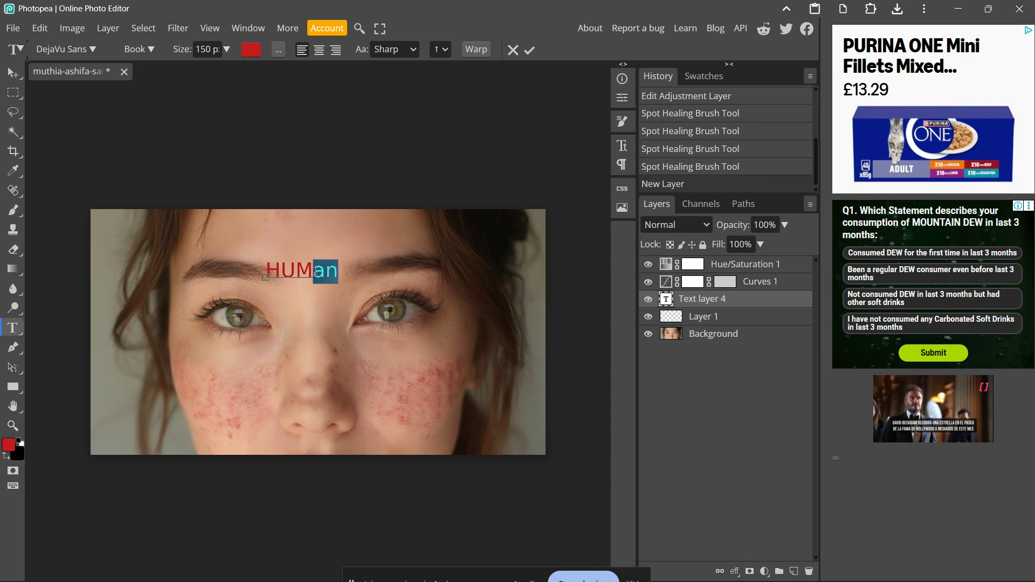
type("AN")
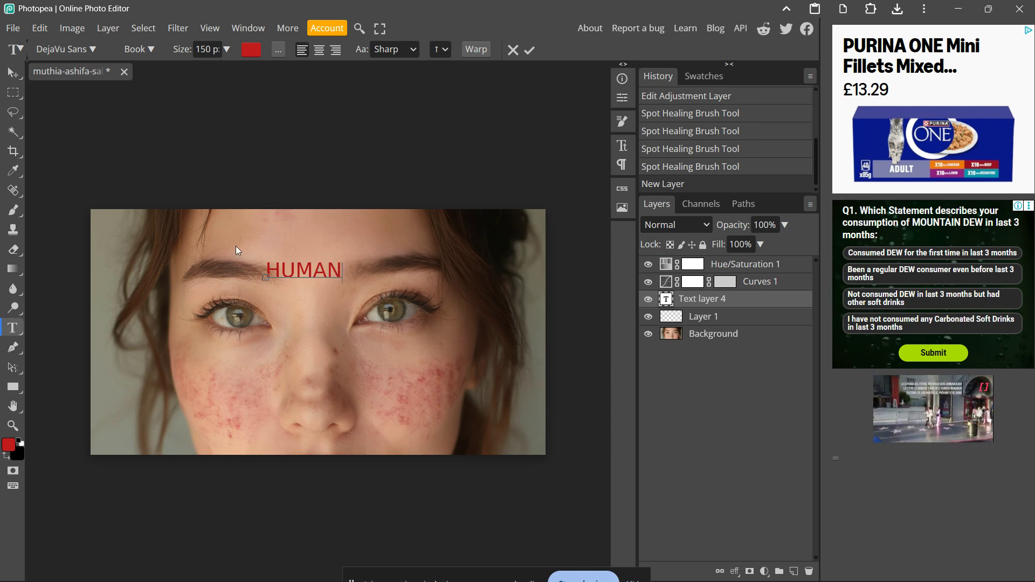
Step: Draw a black rectangle over the nose as a new shape layer and move it over the eye on the image's left side
left_click(13, 386)
left_click_drag(260, 310, 400, 403)
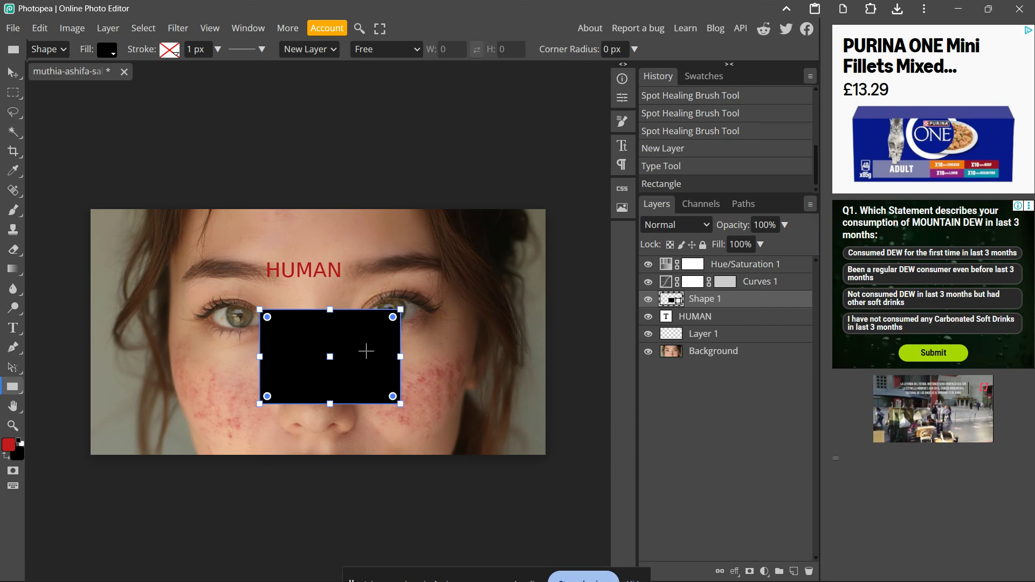
key("v")
left_click_drag(367, 350, 203, 322)
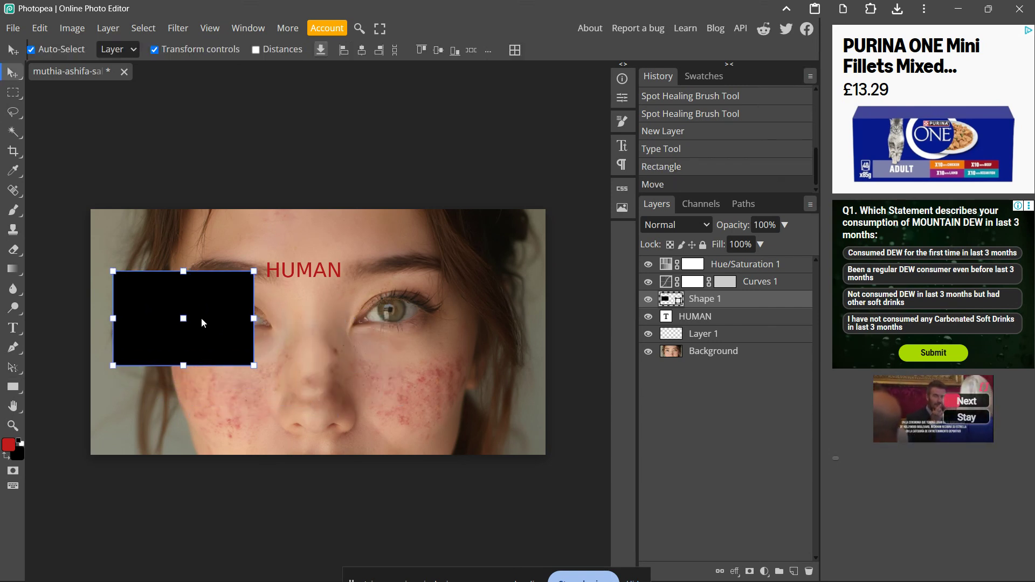
Step: Draw a black circle with the Ellipse tool over the uncovered eye and hide the Shape 2 and Shape 1 layers
right_click(13, 387)
left_click(49, 405)
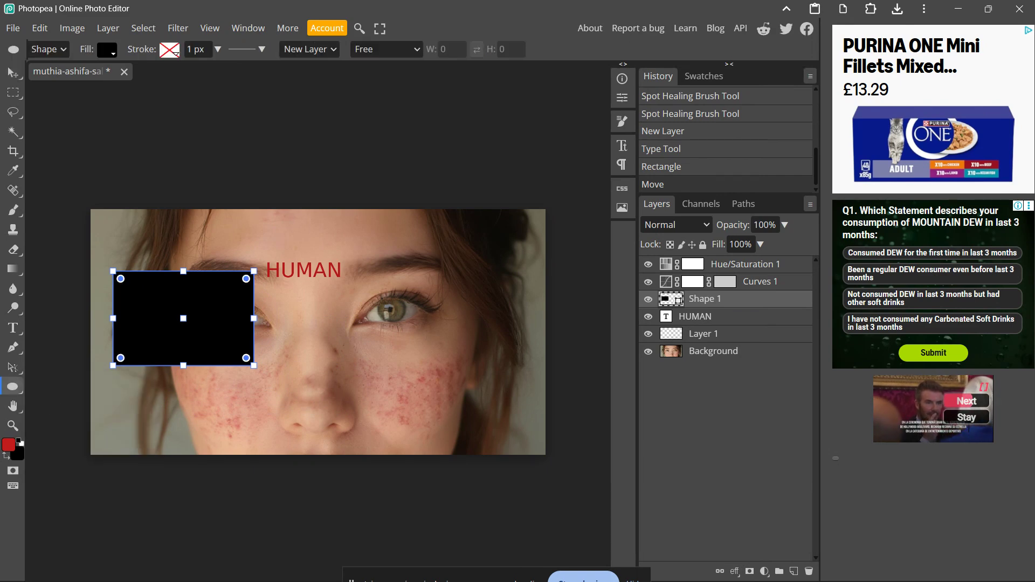
left_click_drag(416, 304, 474, 353)
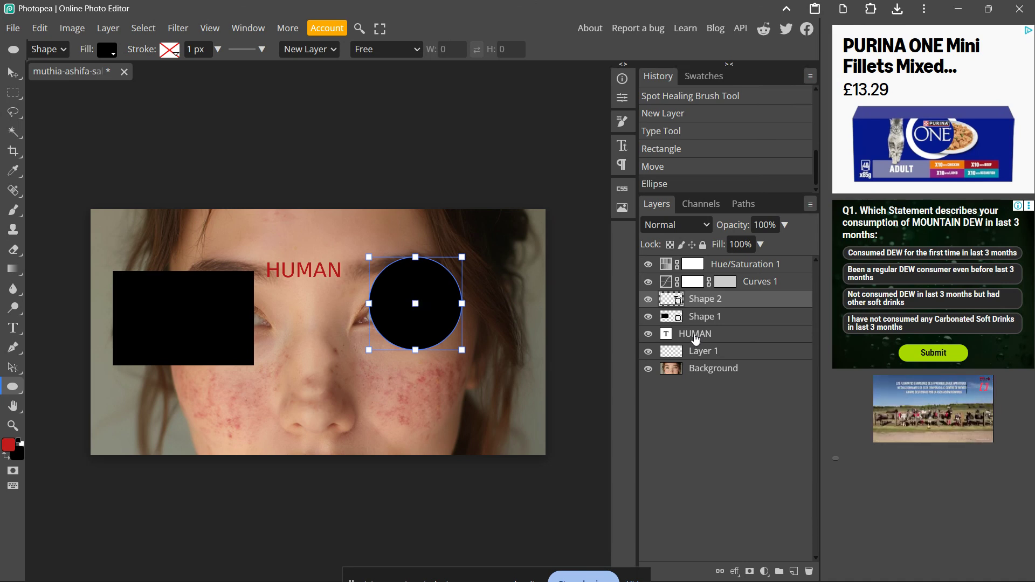
left_click(649, 300)
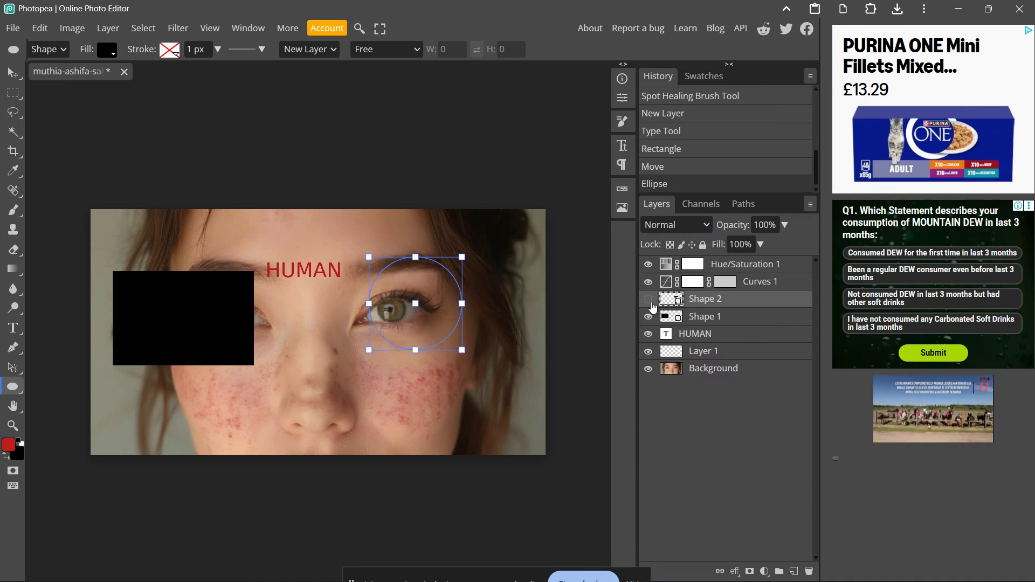
left_click(649, 317)
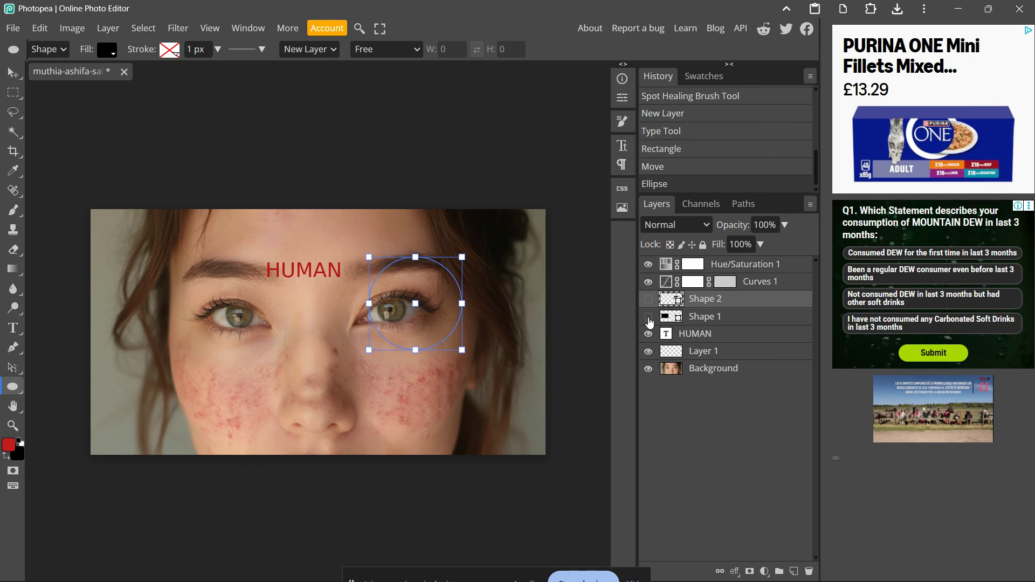
Step: Scale the "HUMAN" text layer up to about 131% with Free Transform and nudge it 8 px to the right between the eyebrows
left_click(682, 335)
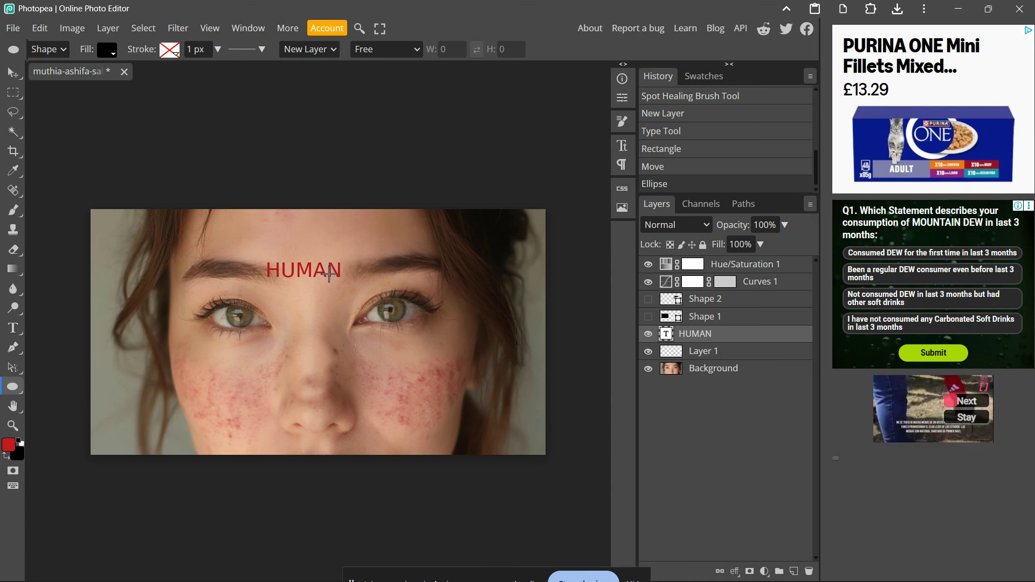
key("v")
key("ctrl+t")
left_click_drag(331, 273, 372, 278)
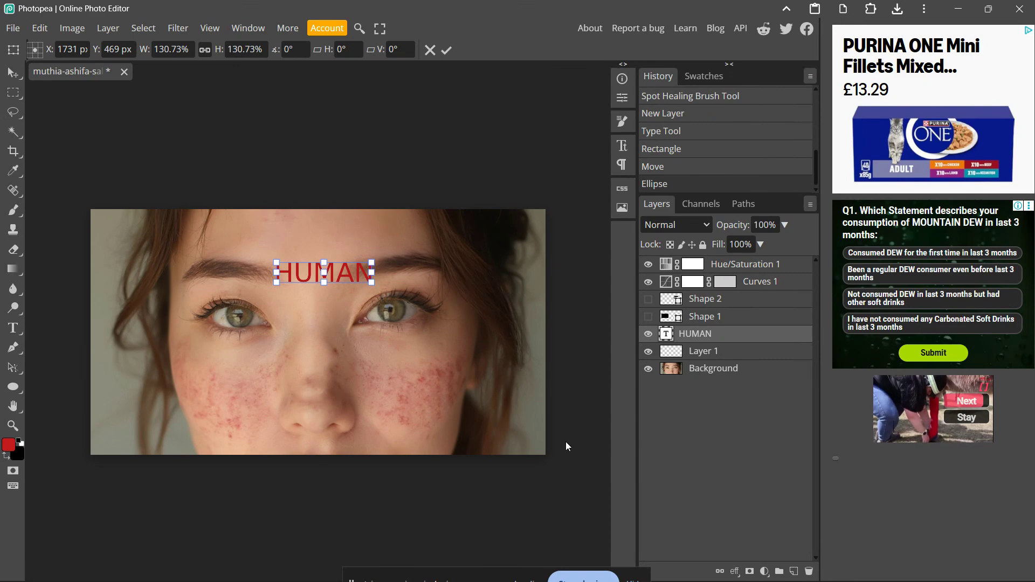
key("Right")
key("Right")
key("Right")
key("Right")
key("Right")
key("Right")
key("Right")
key("Right")
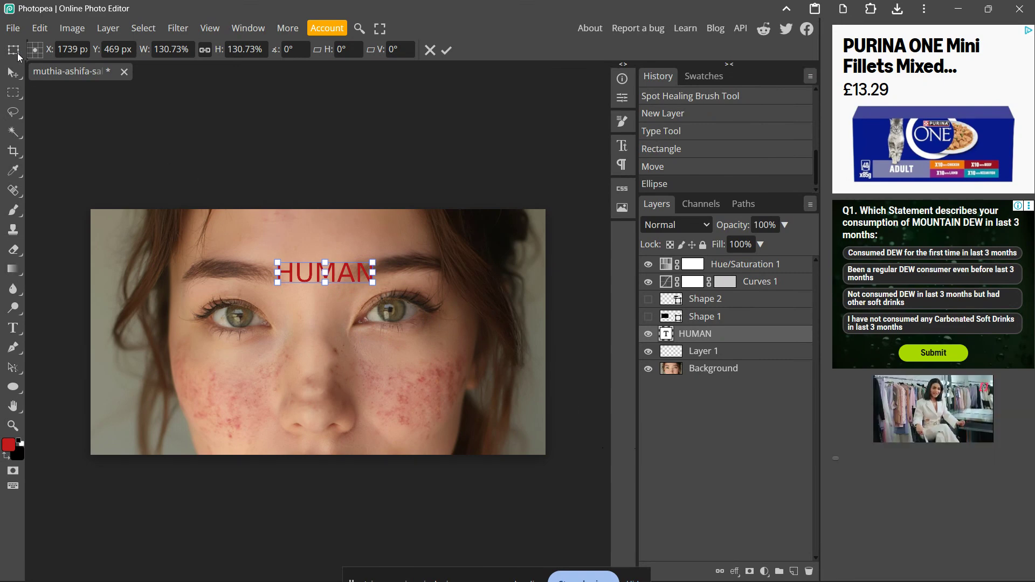
Step: Export the edited portrait as a JPG at 100% quality and dismiss the ad-removal offer
left_click(13, 29)
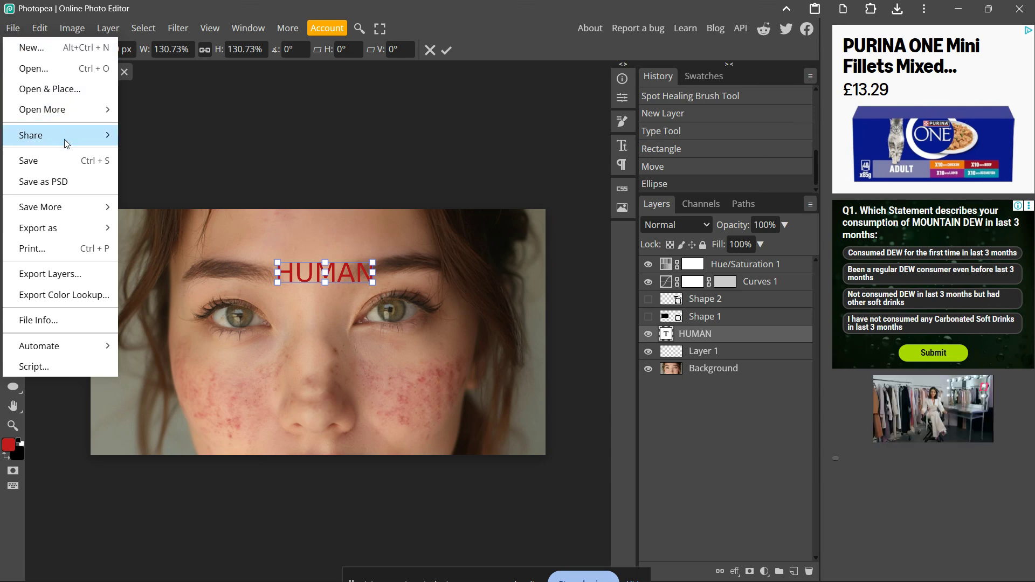
mouse_move(92, 230)
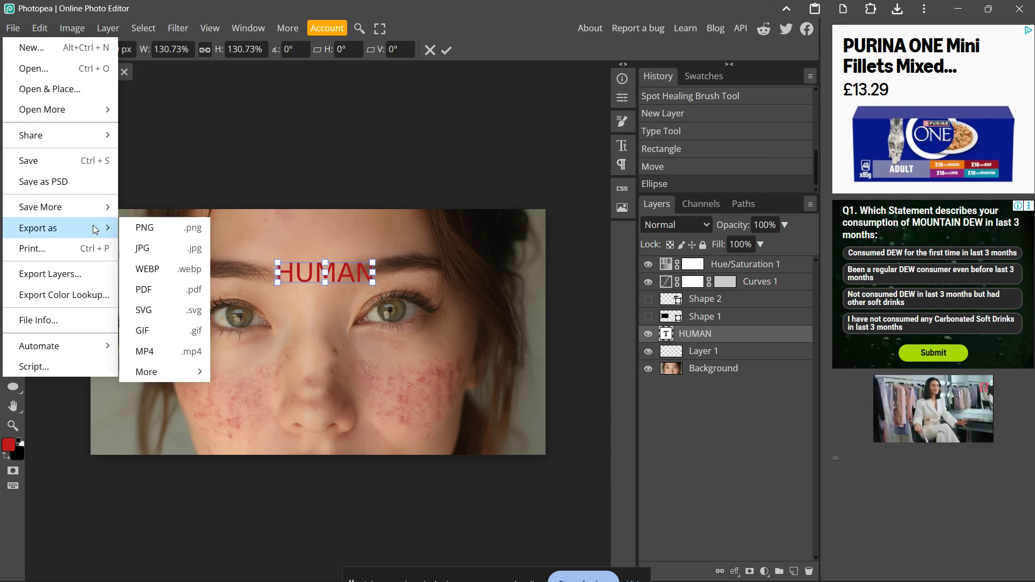
left_click(166, 242)
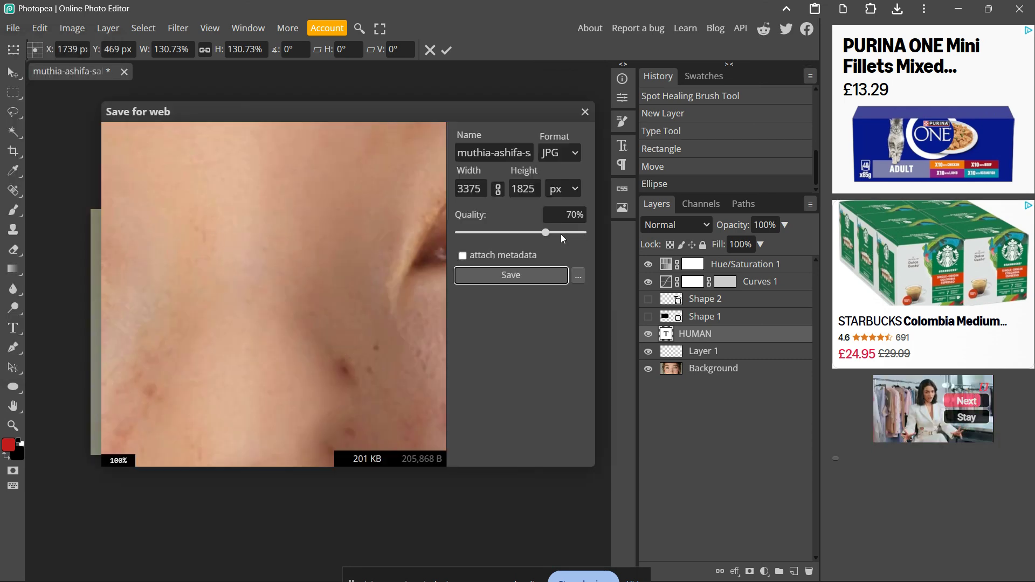
left_click_drag(549, 239, 599, 247)
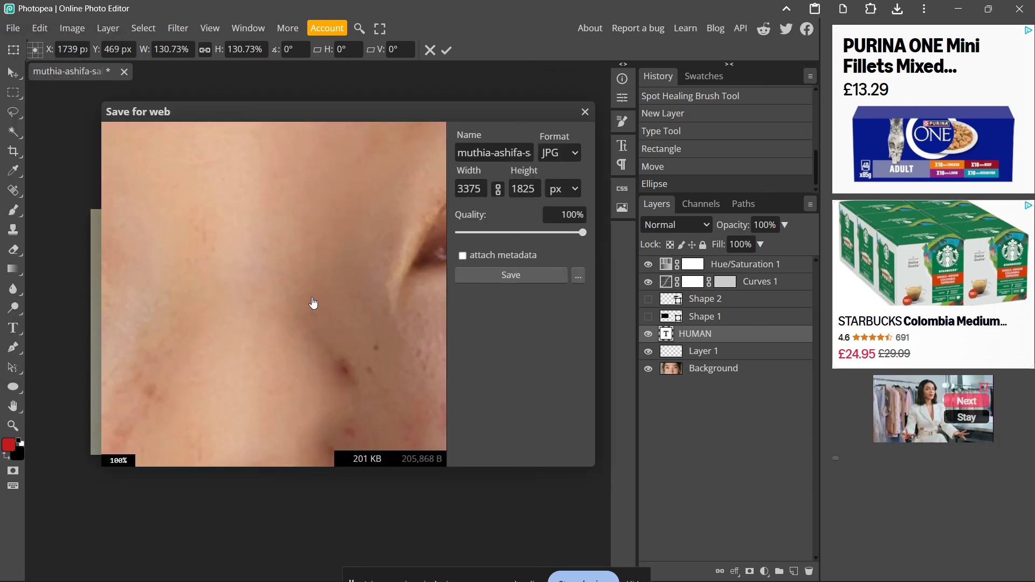
scroll(302, 300, "down", 1)
scroll(302, 300, "down", 2)
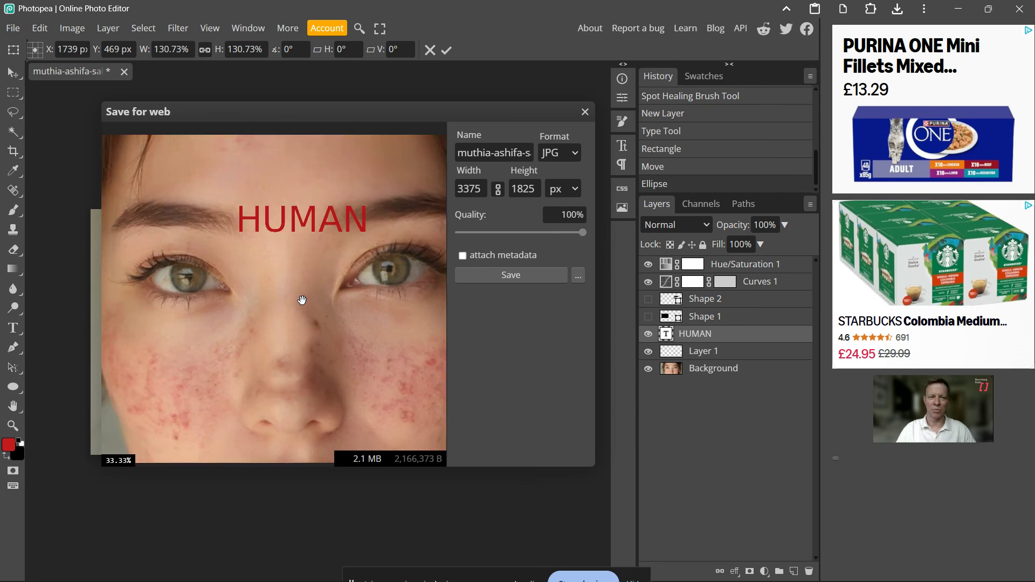
left_click(511, 276)
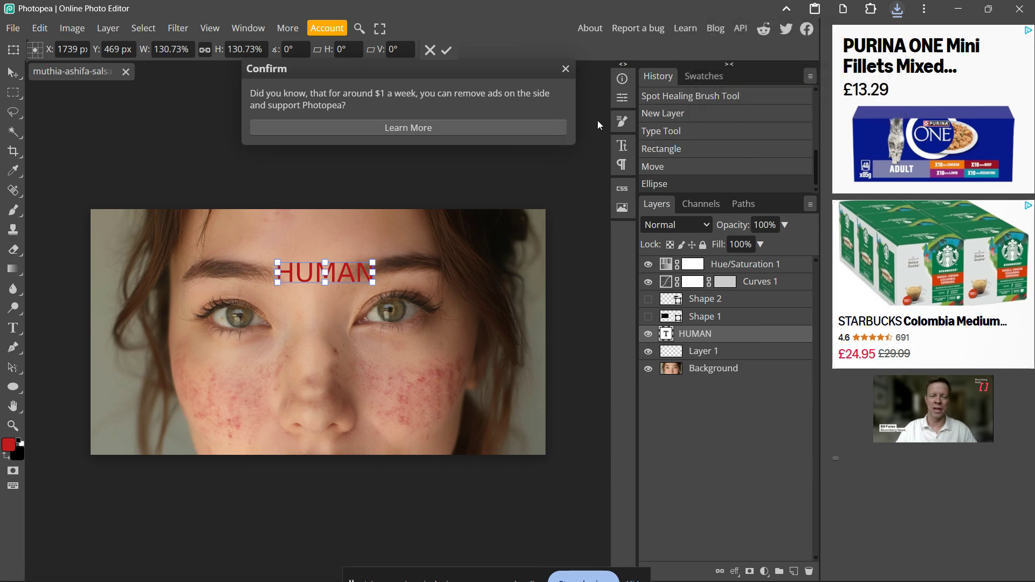
left_click(566, 68)
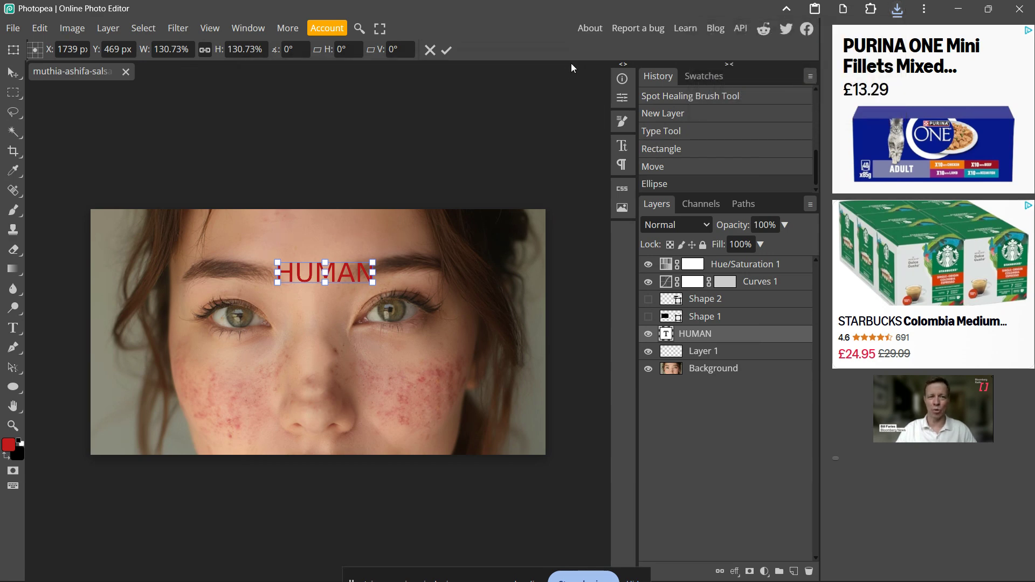